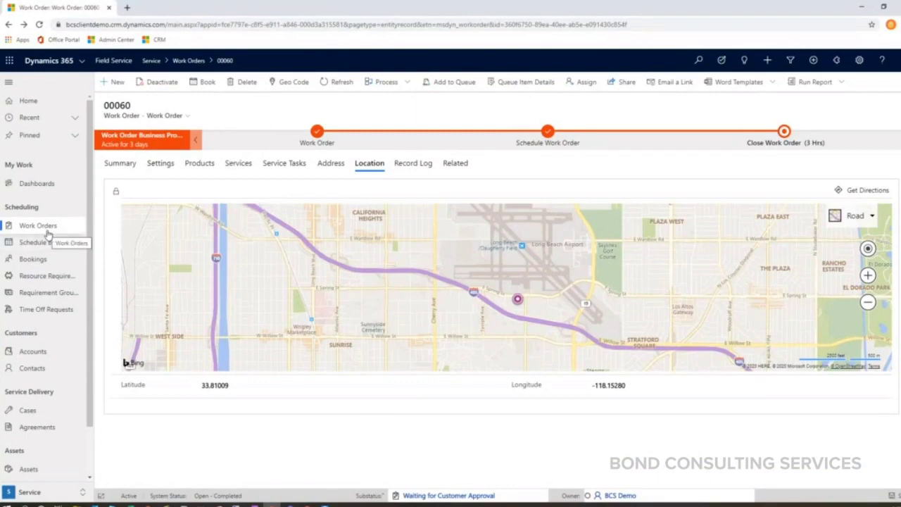
# Step: Open the unscheduled Kaiser Permanente Long Beach work order marked Ready for Dispatch and check its Schedule Work Order stage
pyautogui.click(189, 61)
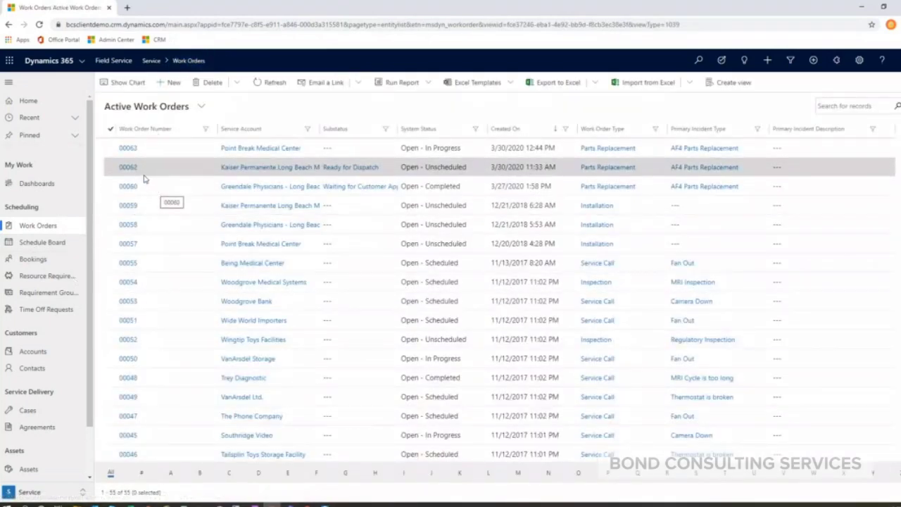
pyautogui.click(128, 166)
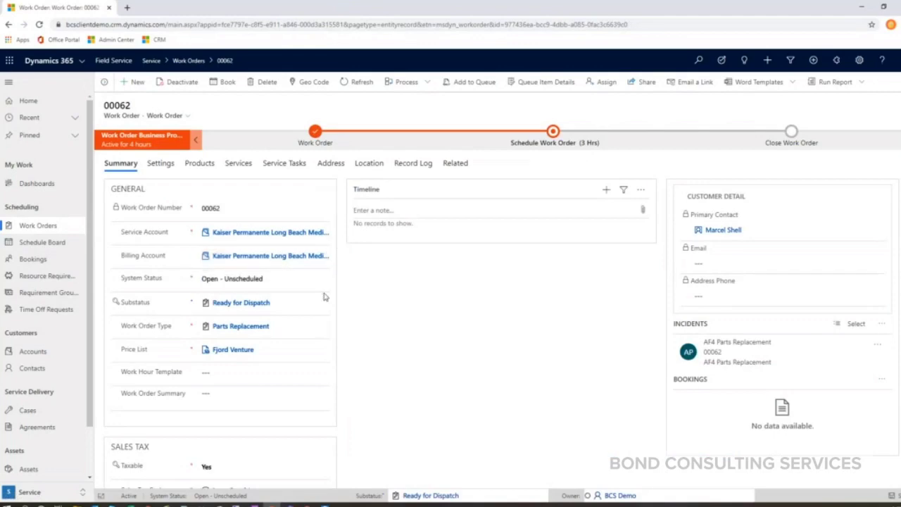
pyautogui.click(558, 139)
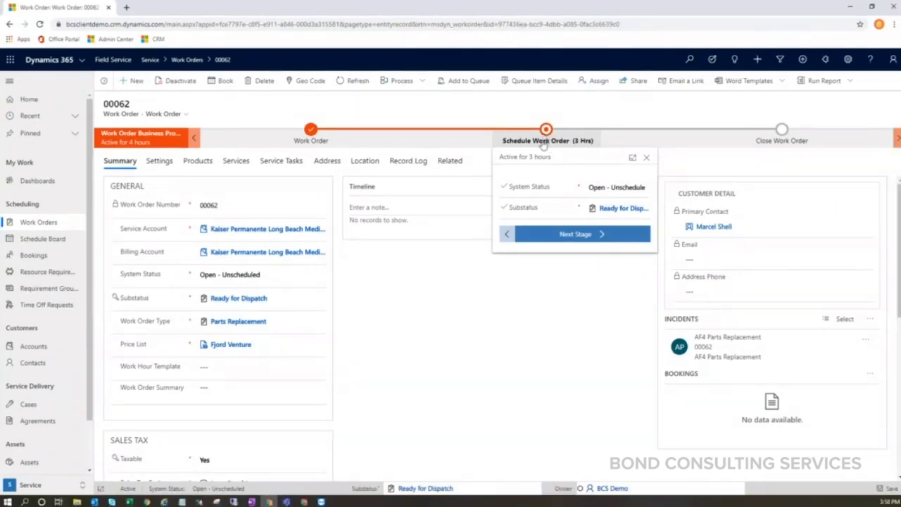
pyautogui.click(409, 326)
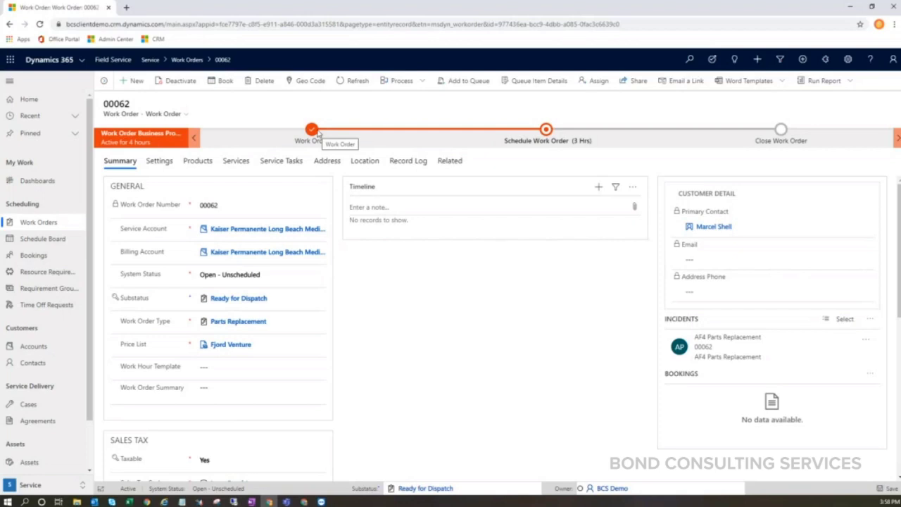
# Step: Review the details of the Work Order stage and the Schedule Work Order stage in the business process
pyautogui.click(313, 130)
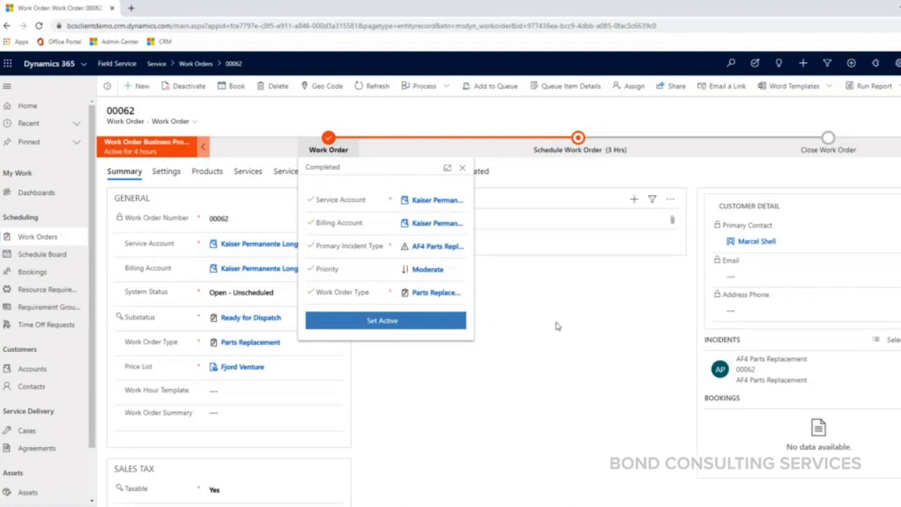
pyautogui.click(331, 149)
pyautogui.click(578, 138)
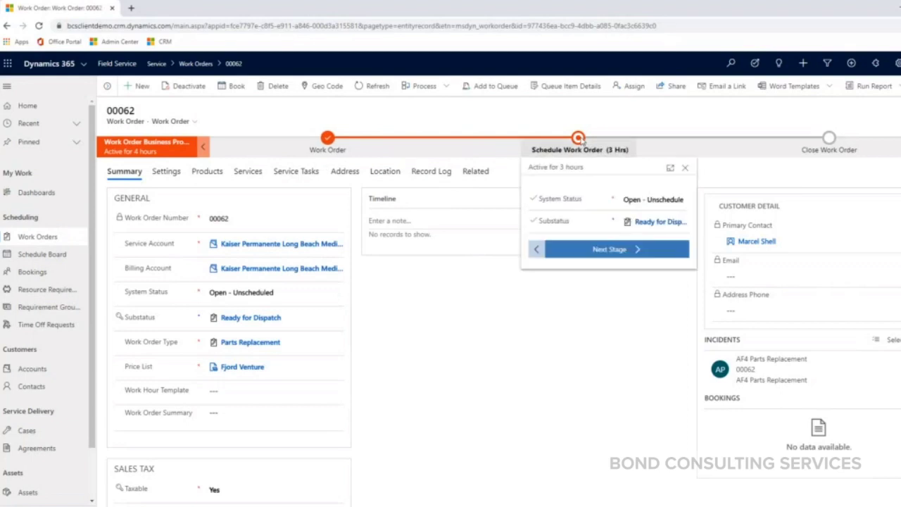
pyautogui.click(472, 318)
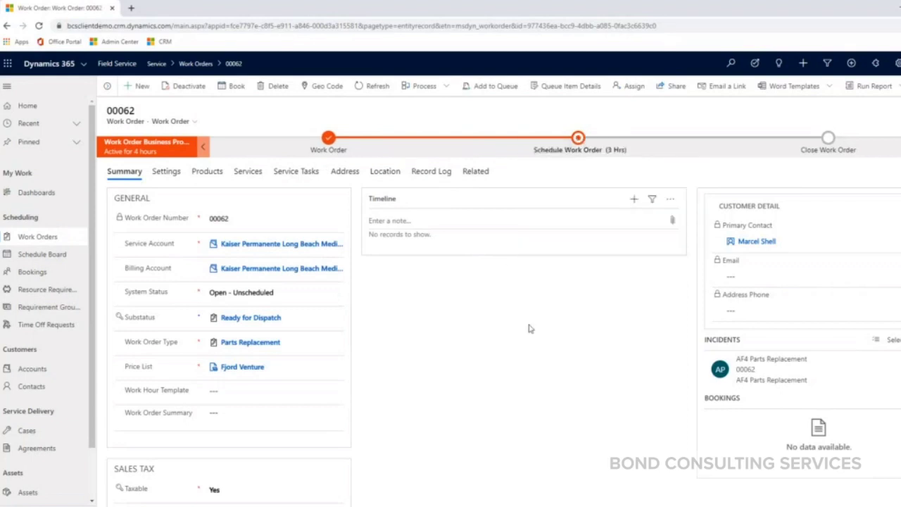
# Step: Book the first suggested resource for the work order on 3/31/2020 from 8:54 AM to 12:00 PM, and refresh the record
pyautogui.click(231, 90)
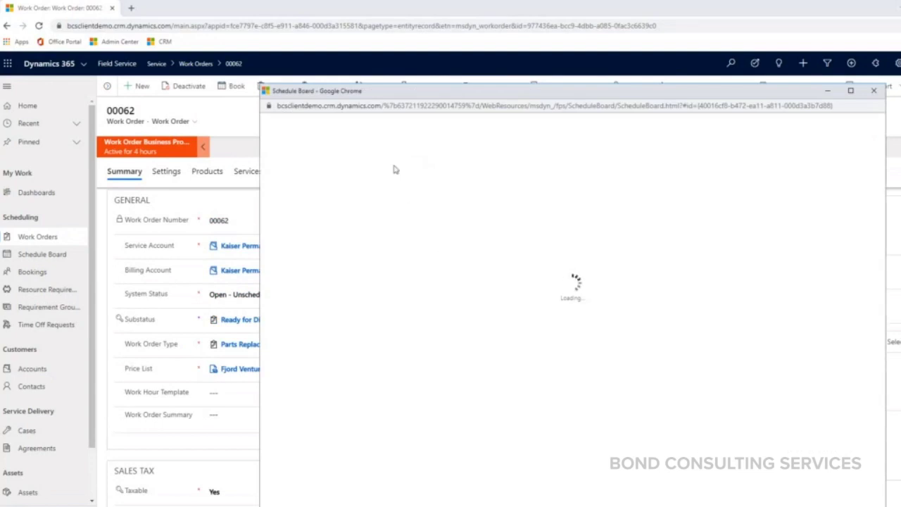
pyautogui.moveTo(398, 92); pyautogui.dragTo(308, 67)
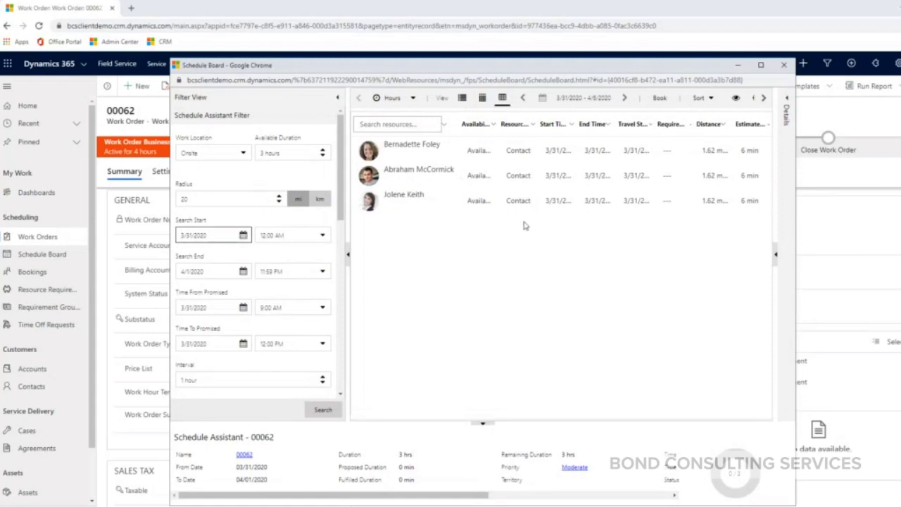
pyautogui.click(423, 149)
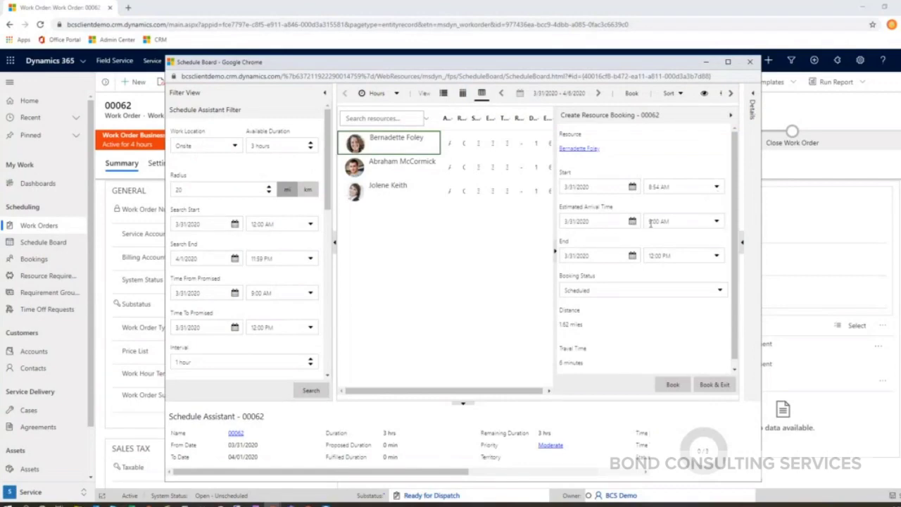
pyautogui.click(716, 188)
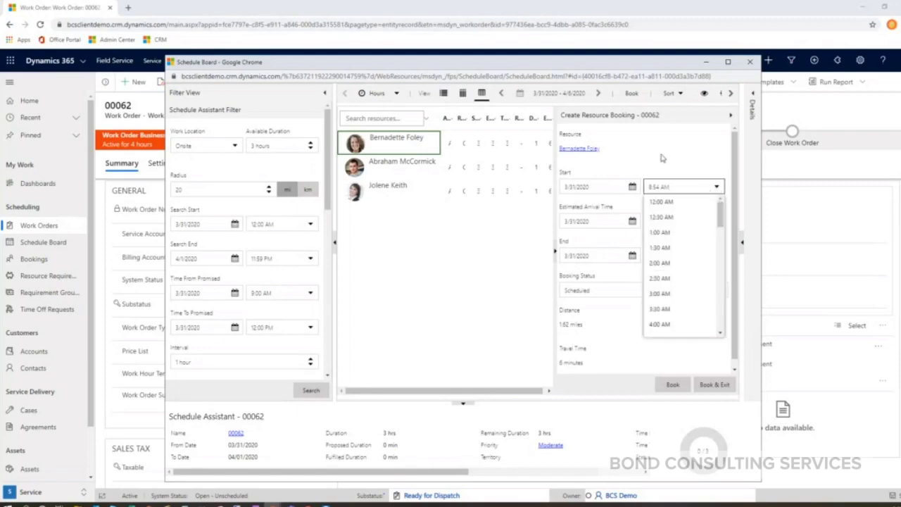
pyautogui.click(621, 297)
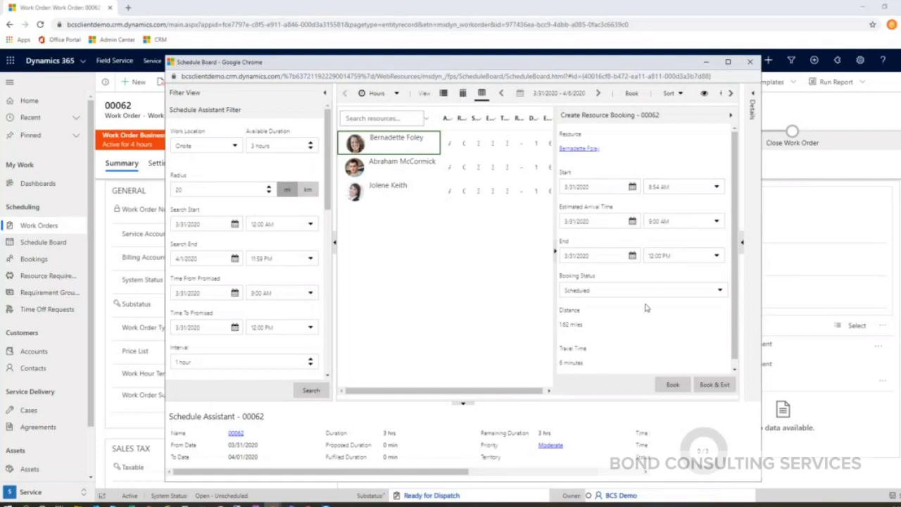
pyautogui.click(717, 386)
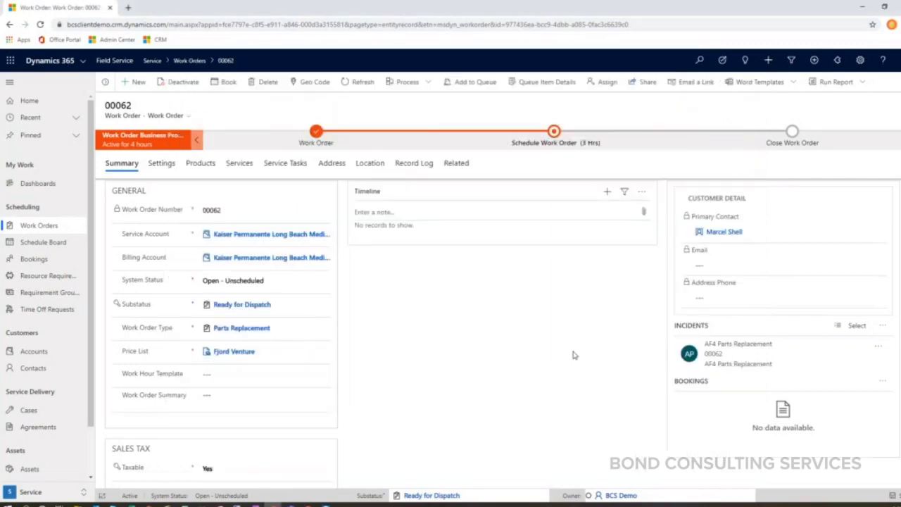
pyautogui.click(357, 82)
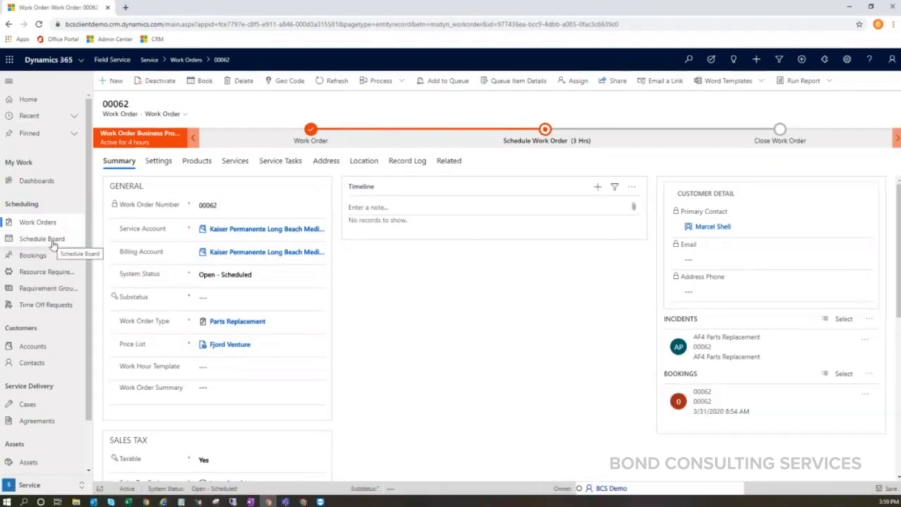
# Step: Find the booked resource on the schedule board and view the work order booking on Tuesday 3/31/2020
pyautogui.click(54, 242)
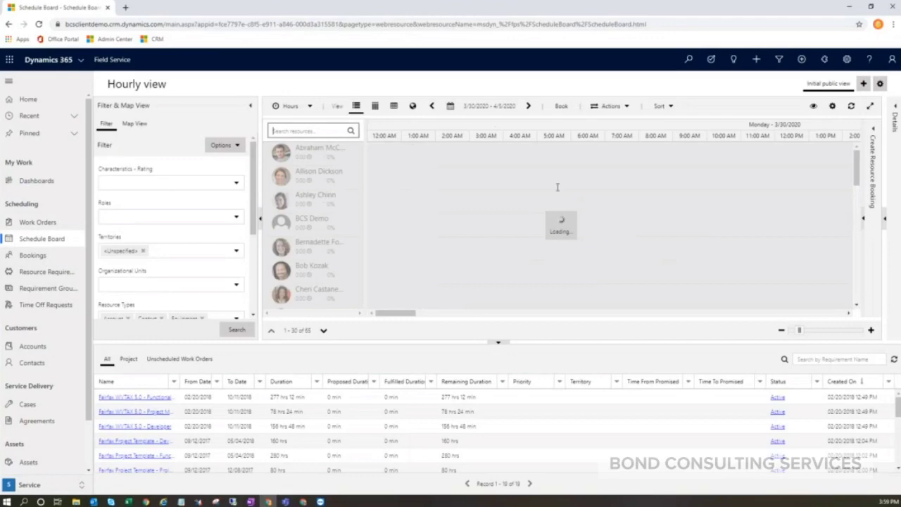
pyautogui.write('bernad')
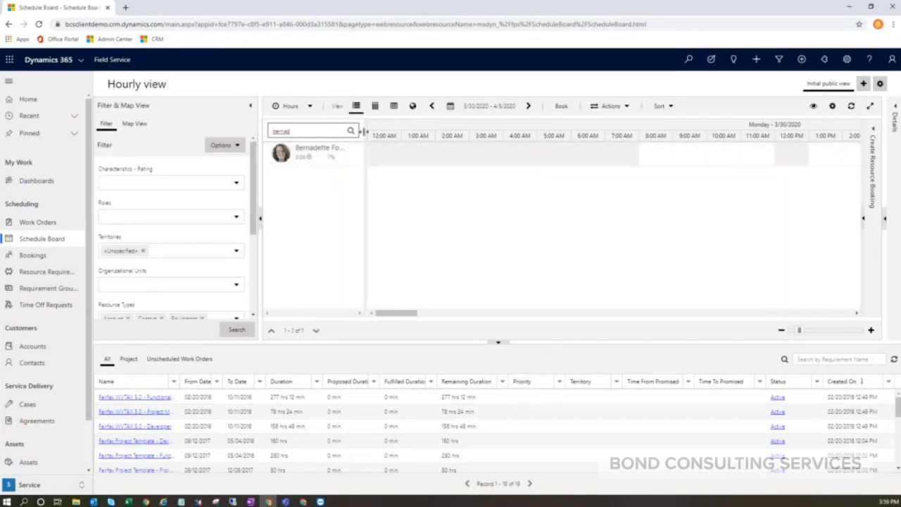
pyautogui.click(352, 159)
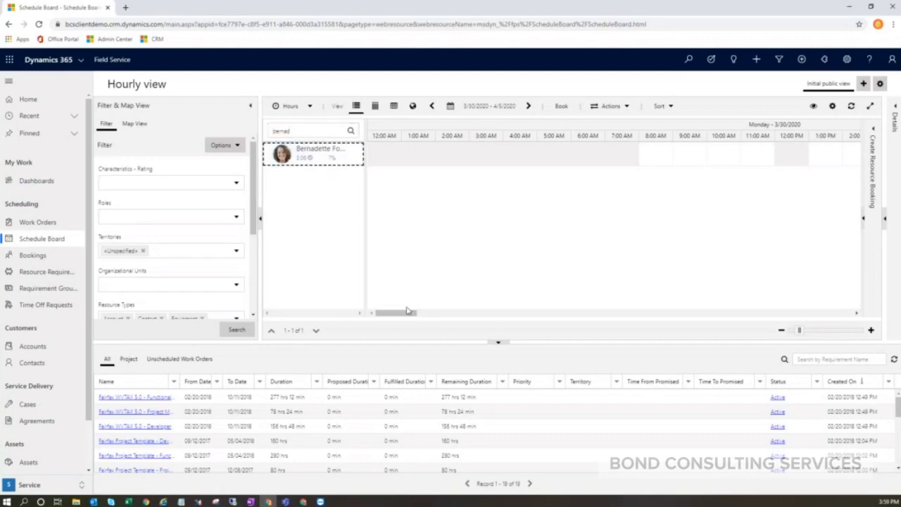
pyautogui.moveTo(395, 321); pyautogui.dragTo(475, 313)
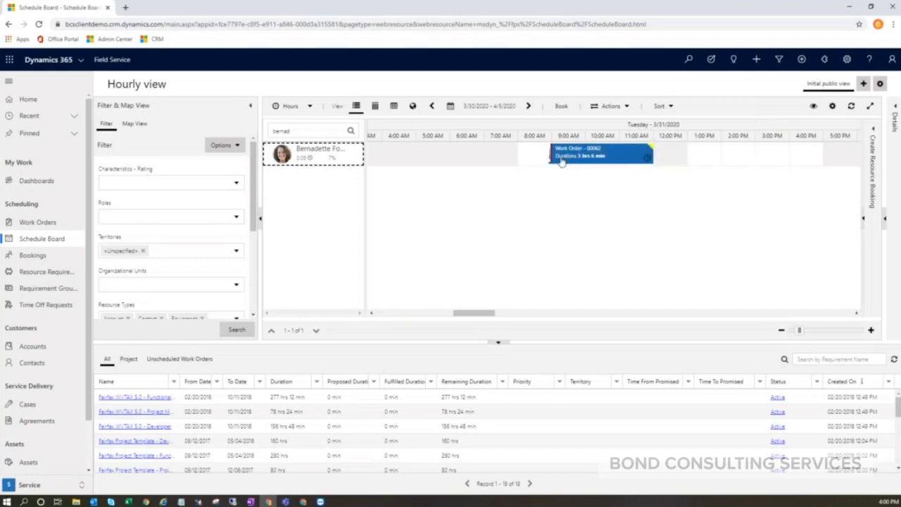
pyautogui.moveTo(577, 162)
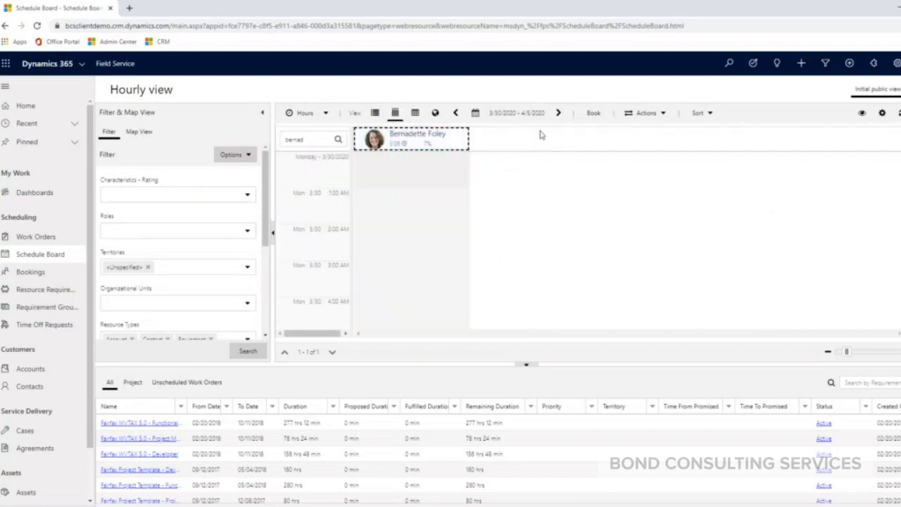
# Step: View the resource's schedule by days, expand its daily entries in the list view, and return to the horizontal view
pyautogui.click(325, 113)
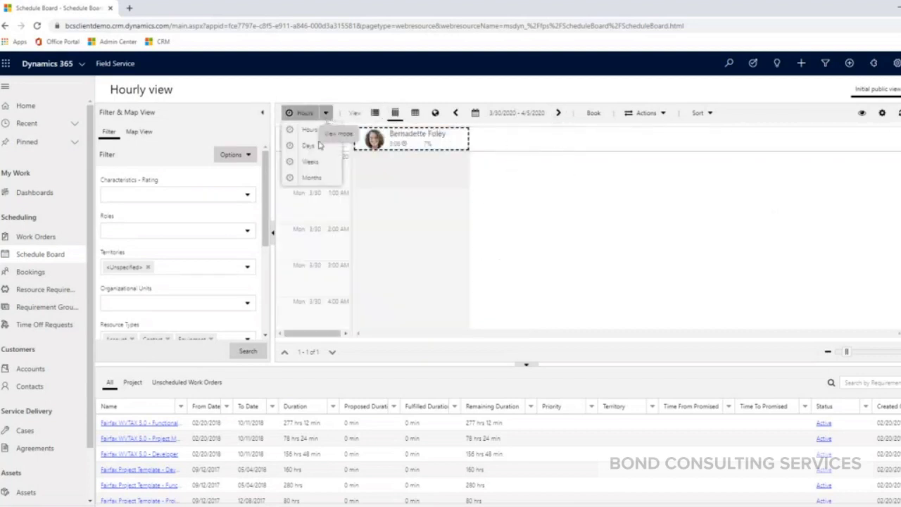
pyautogui.click(316, 145)
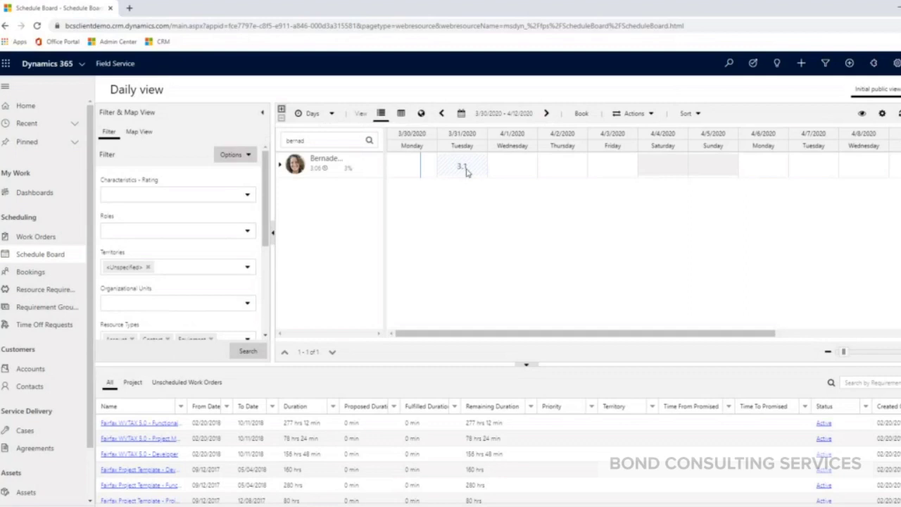
pyautogui.click(400, 114)
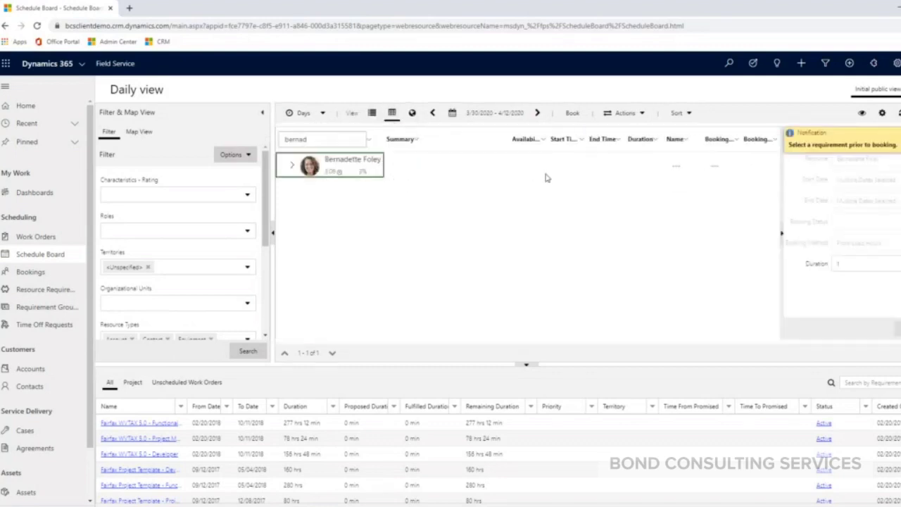
pyautogui.click(292, 166)
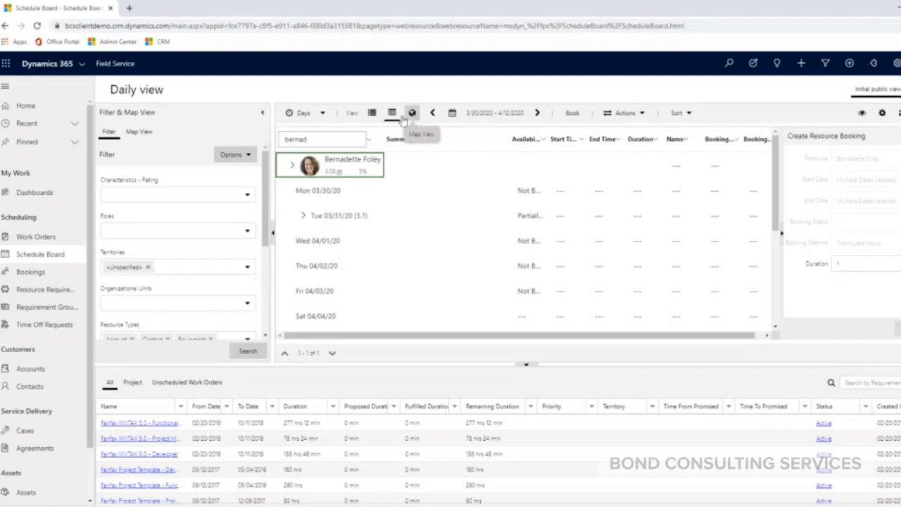
pyautogui.click(374, 117)
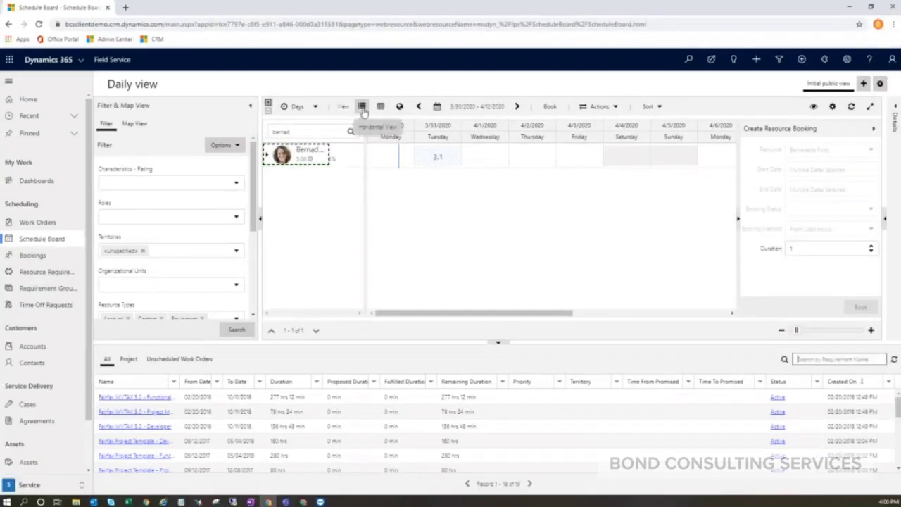
# Step: Switch the schedule board back to hours and look along the resource's timeline for Monday 3/30/2020
pyautogui.click(314, 107)
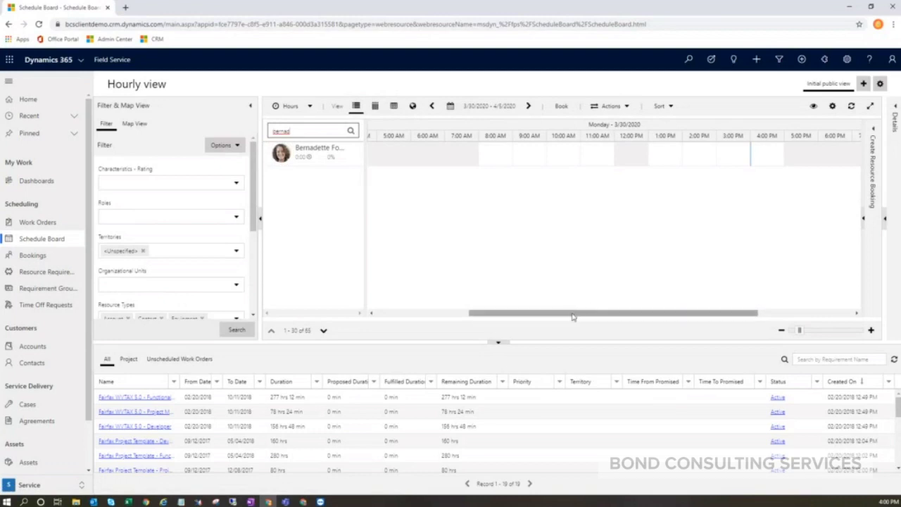
pyautogui.hscroll(1, 572, 317)
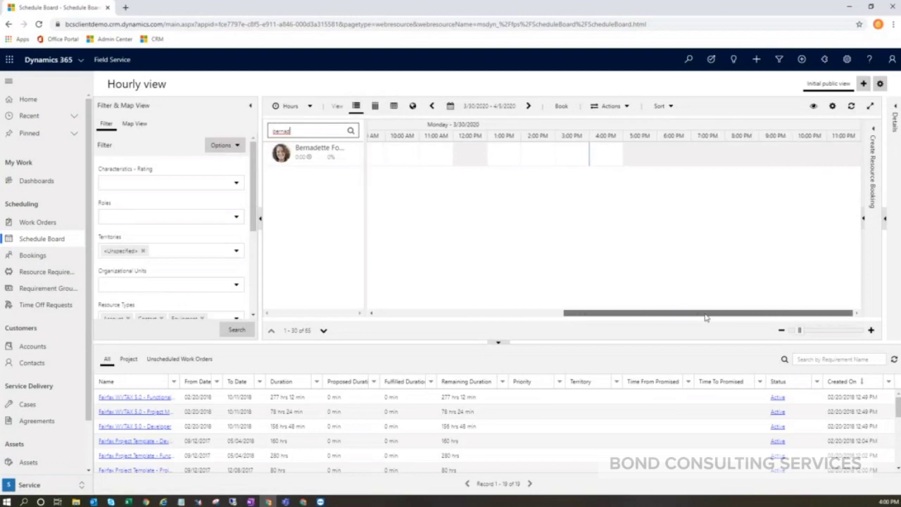
pyautogui.moveTo(573, 326)
pyautogui.mouseDown()
pyautogui.moveTo(447, 322)
pyautogui.moveTo(611, 319)
pyautogui.moveTo(589, 319)
pyautogui.mouseUp()
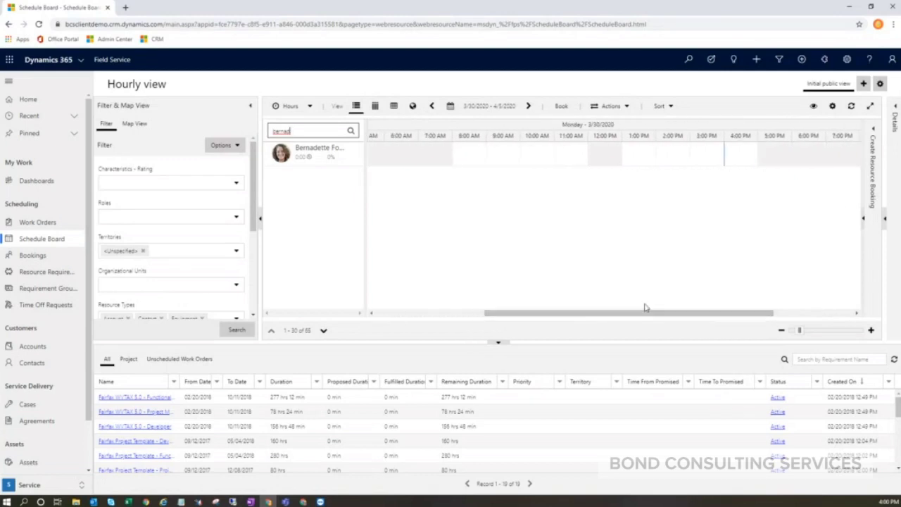
pyautogui.click(285, 161)
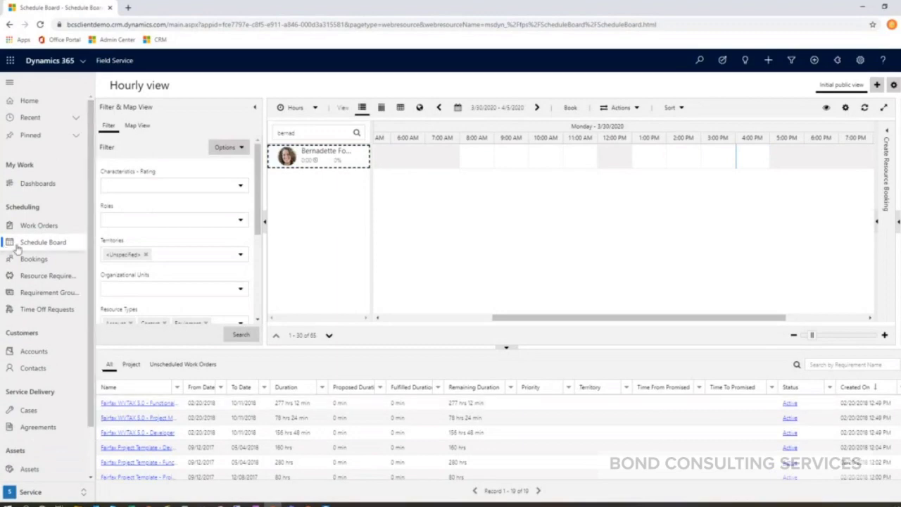
# Step: Open the booked resource's record from the Resources area and examine its scheduling settings, including the start location
pyautogui.scroll(-1, 55, 317)
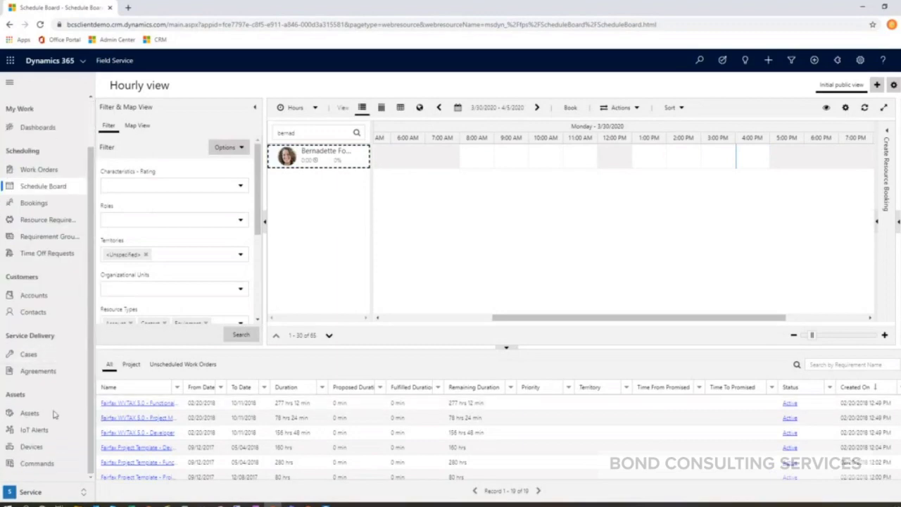
pyautogui.click(48, 491)
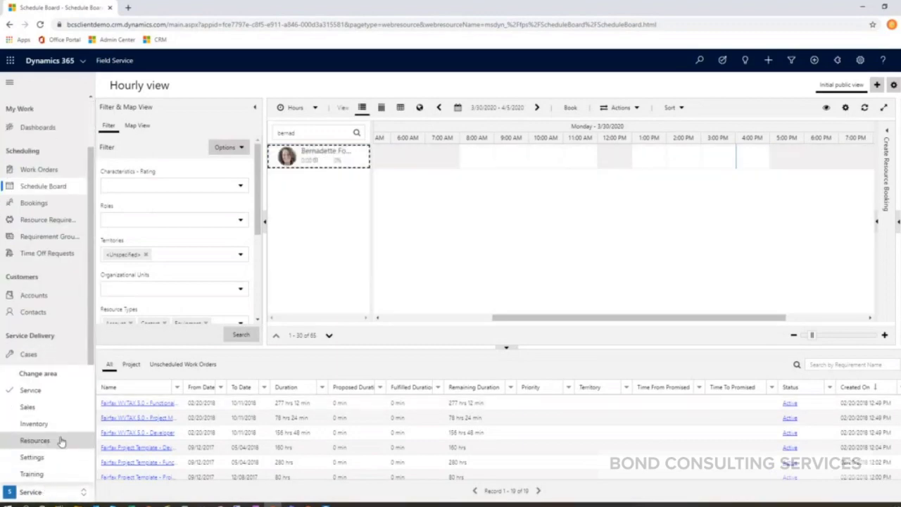
pyautogui.click(61, 441)
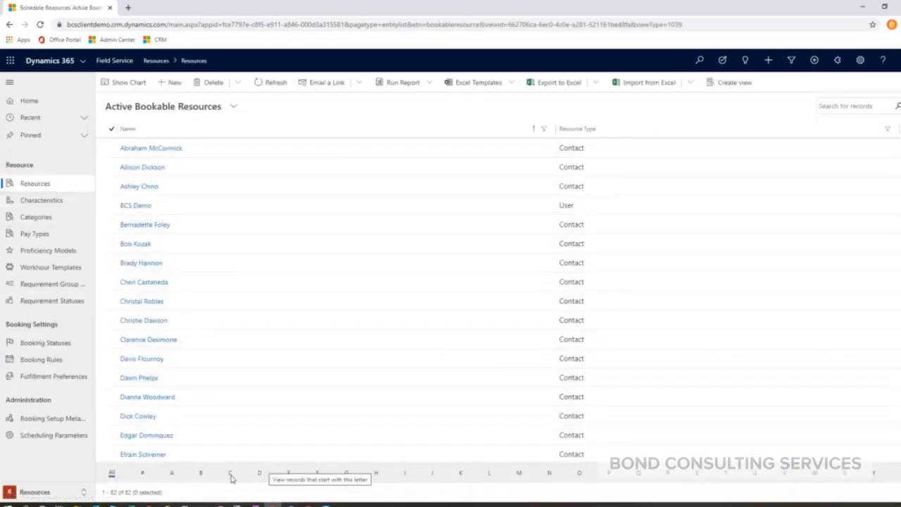
pyautogui.click(201, 473)
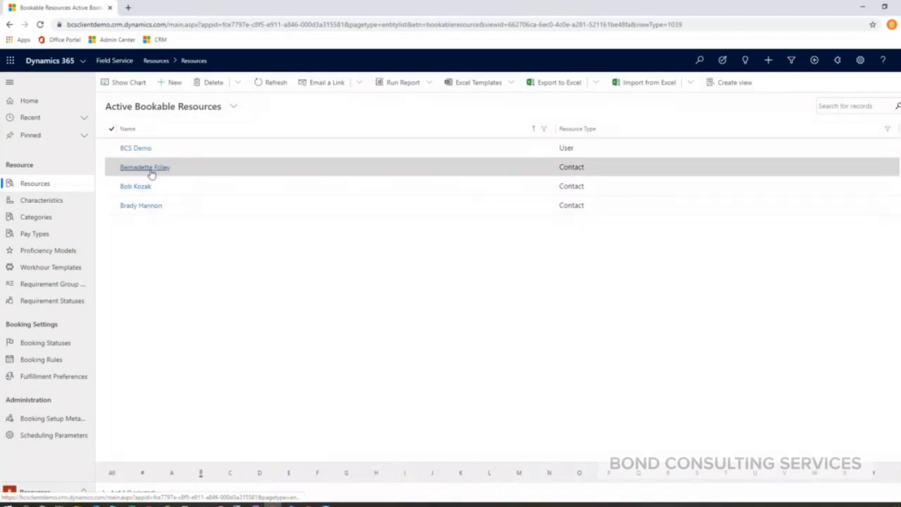
pyautogui.click(150, 171)
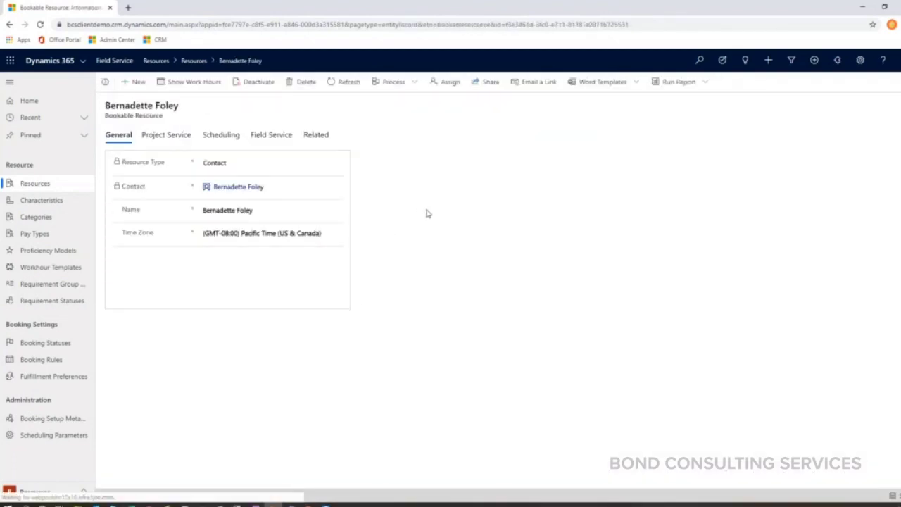
pyautogui.click(236, 136)
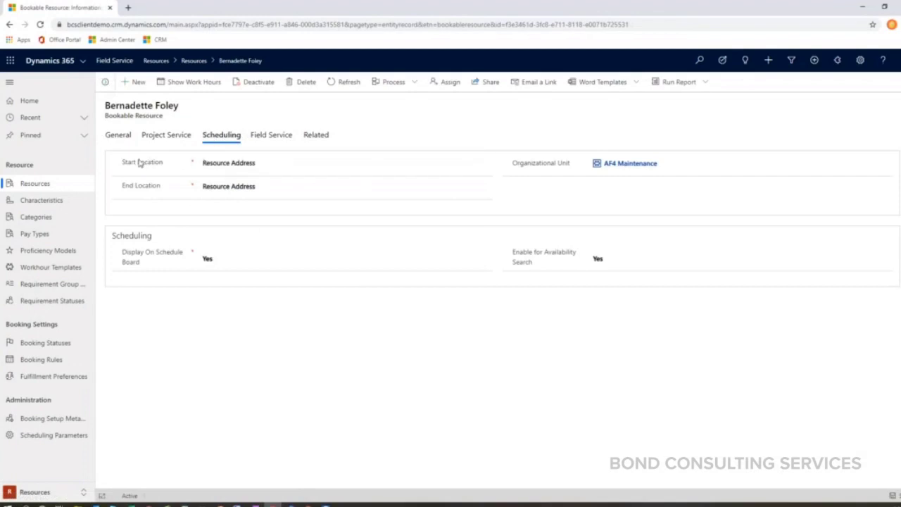
pyautogui.moveTo(140, 162)
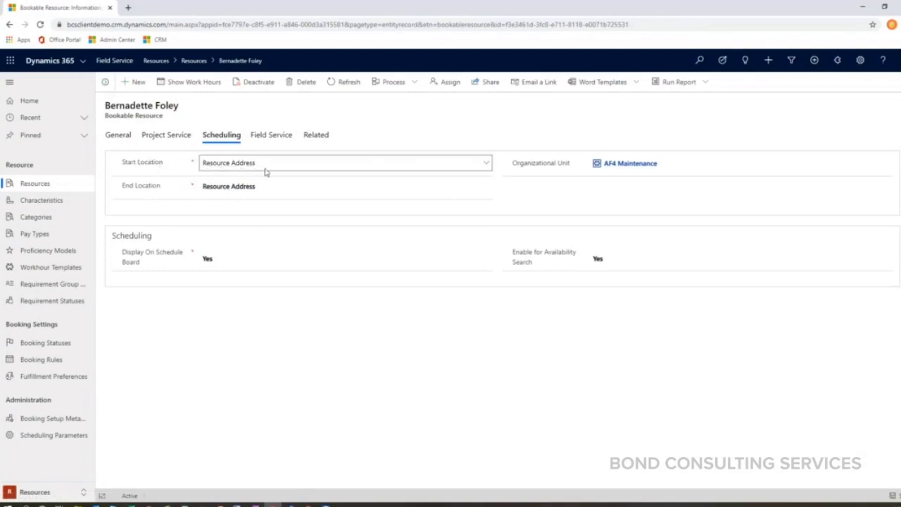
# Step: Examine the available Start Location options in the resource's scheduling settings, keeping Resource Address as the selection
pyautogui.click(484, 166)
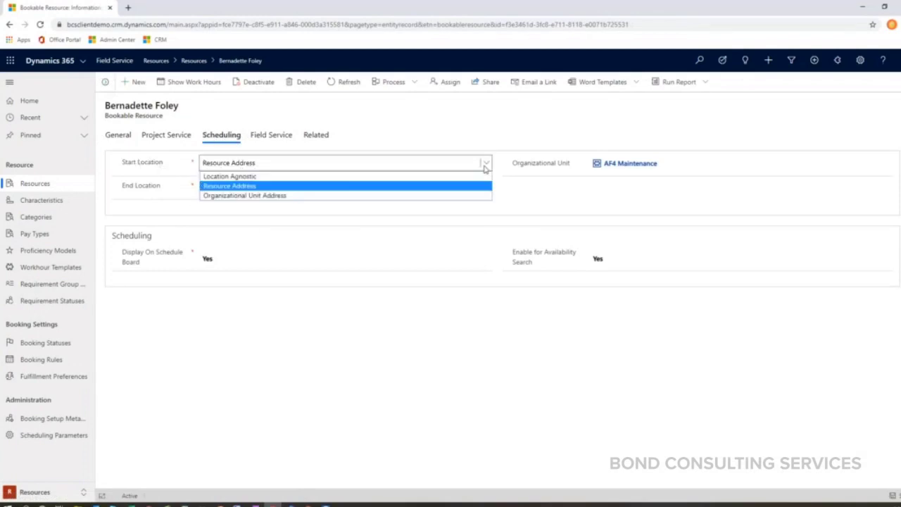
pyautogui.click(484, 167)
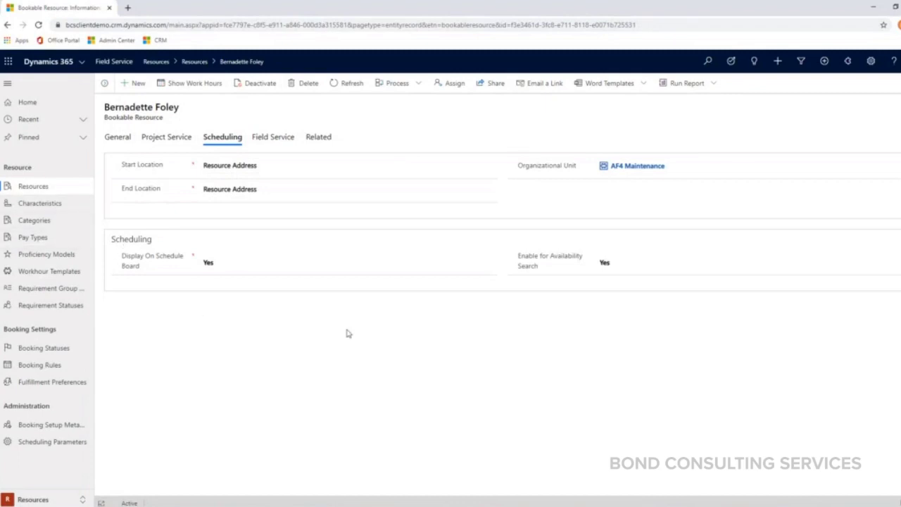
pyautogui.click(477, 166)
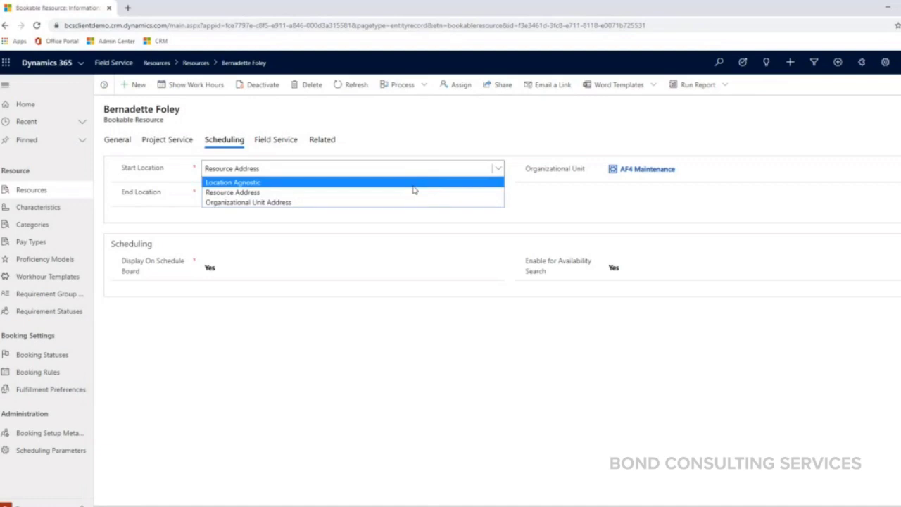
pyautogui.click(464, 170)
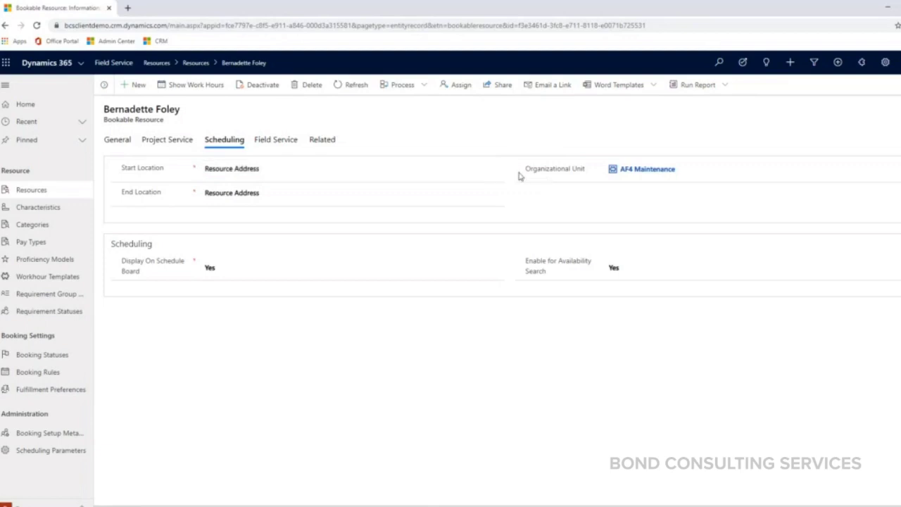
pyautogui.click(498, 170)
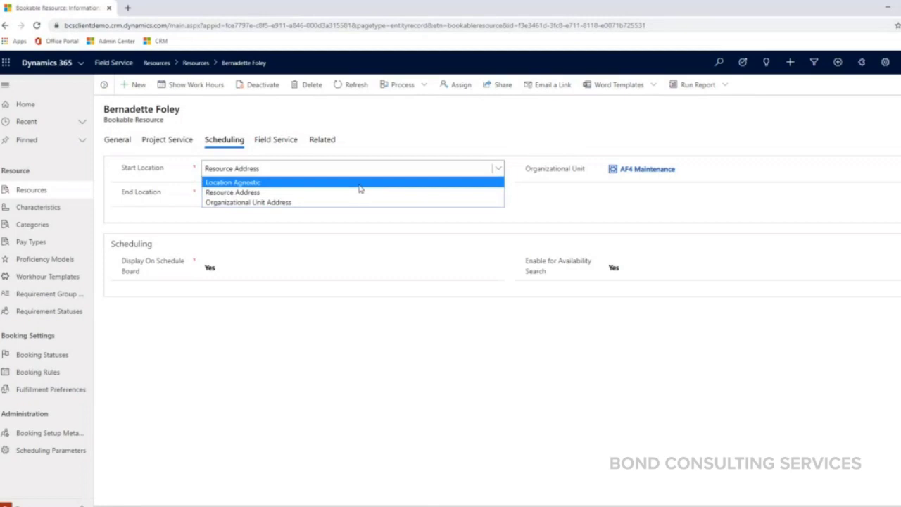
pyautogui.click(419, 135)
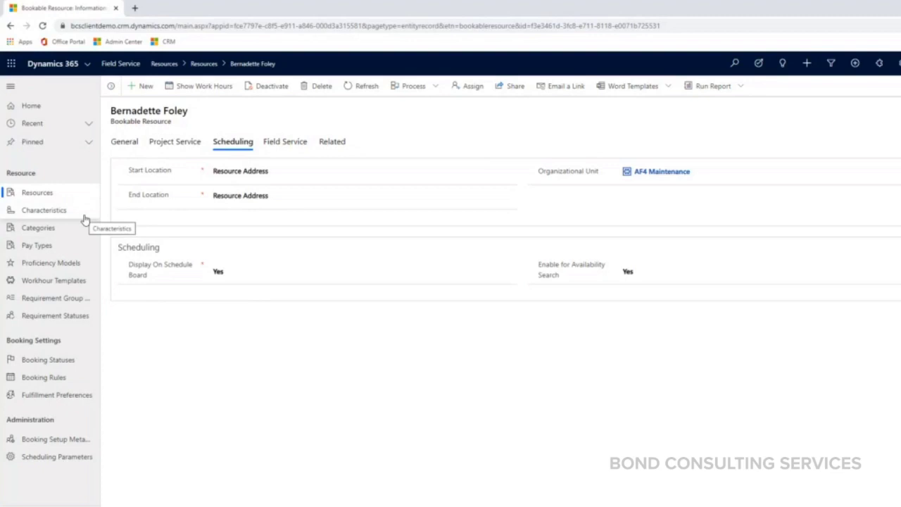
# Step: Open the Kaiser Permanente Long Beach work order from the Service area's active work orders and launch the Schedule Assistant for it
pyautogui.click(28, 501)
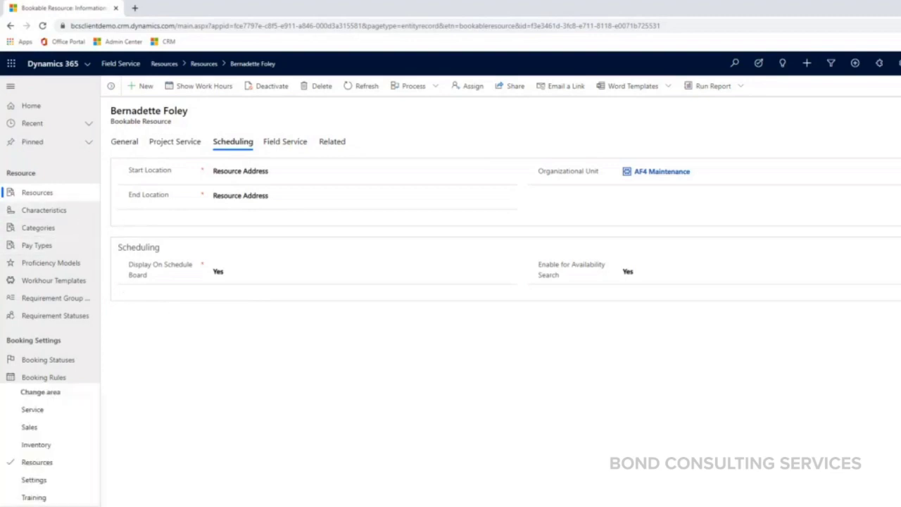
pyautogui.click(61, 413)
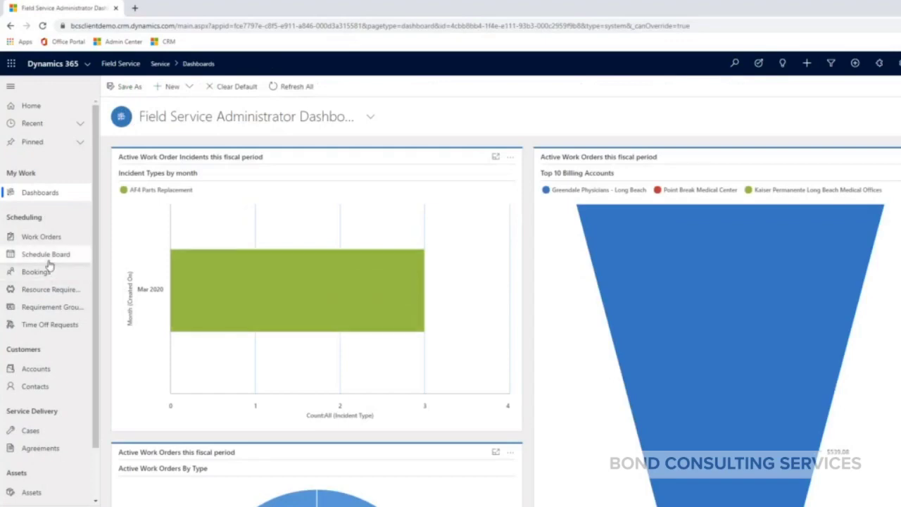
pyautogui.click(43, 238)
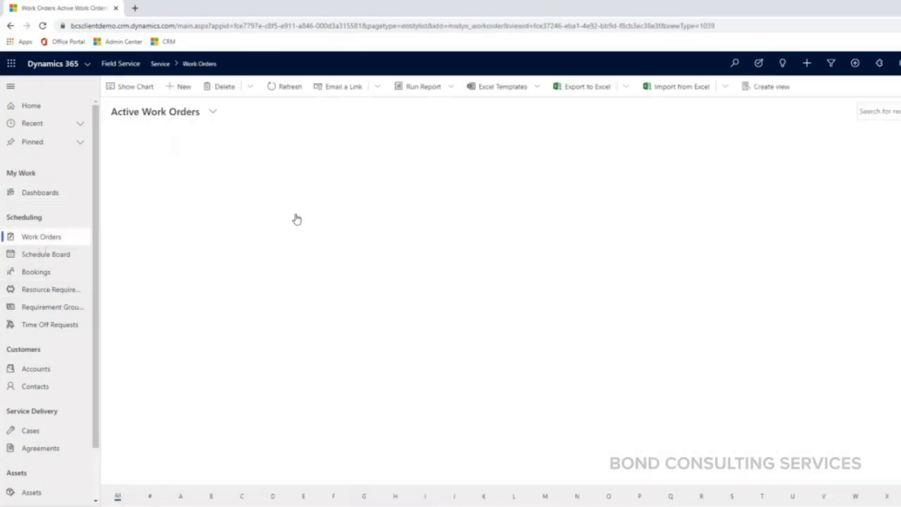
pyautogui.click(135, 176)
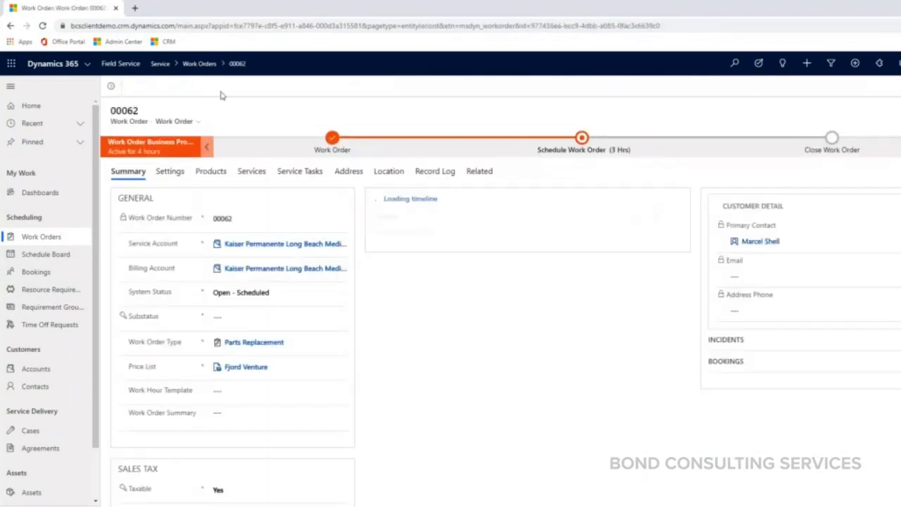
pyautogui.click(238, 86)
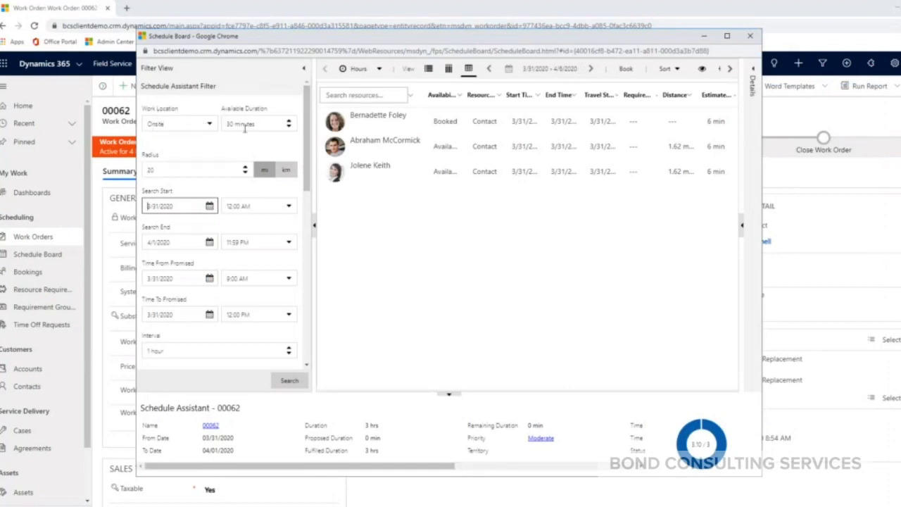
# Step: Review the Schedule Assistant filter fields for the work order and show the available Territories choices
pyautogui.moveTo(308, 133); pyautogui.dragTo(309, 142)
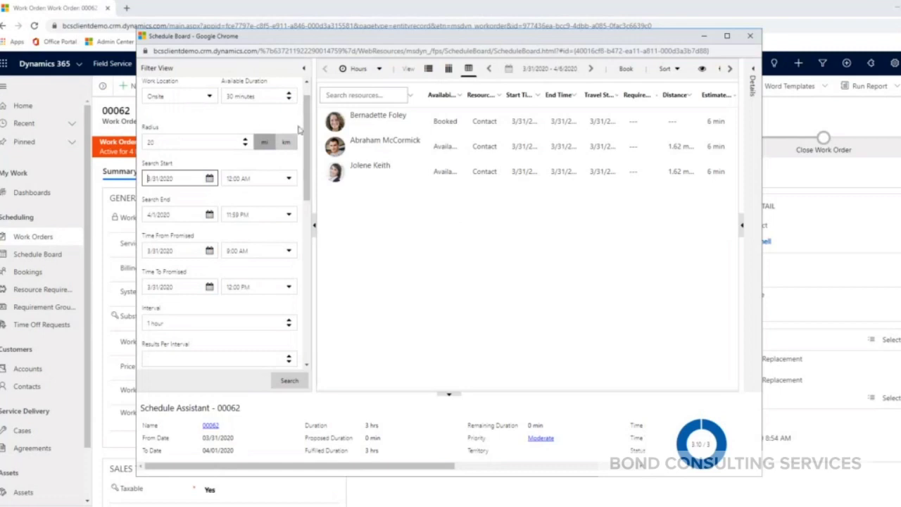
pyautogui.scroll(-3, 296, 191)
pyautogui.scroll(-2, 296, 191)
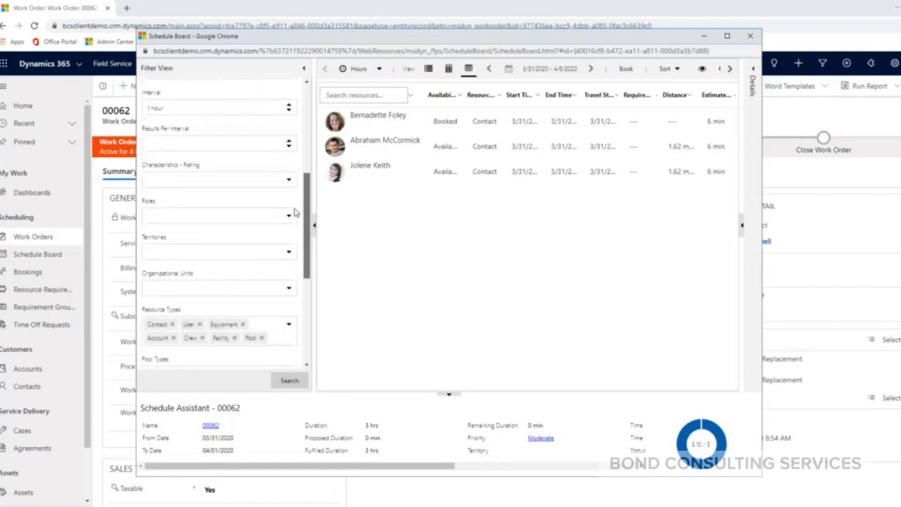
pyautogui.scroll(1, 193, 241)
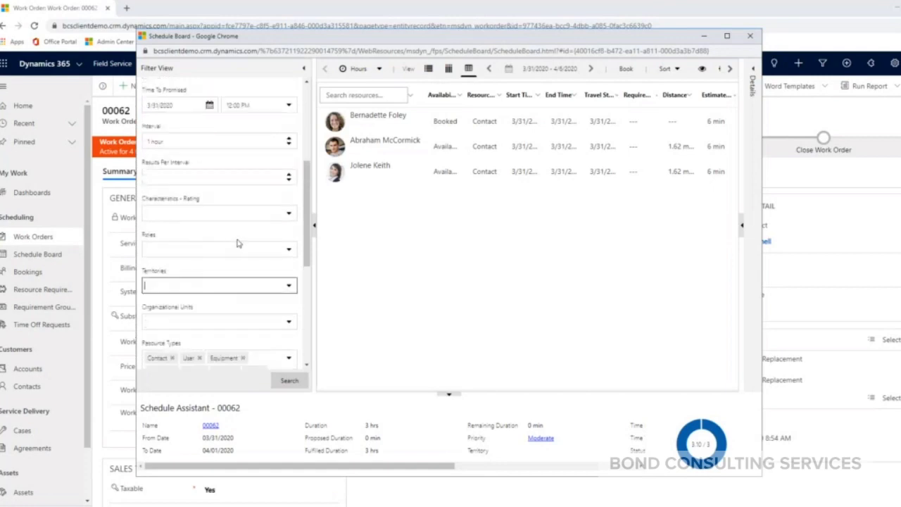
pyautogui.click(291, 286)
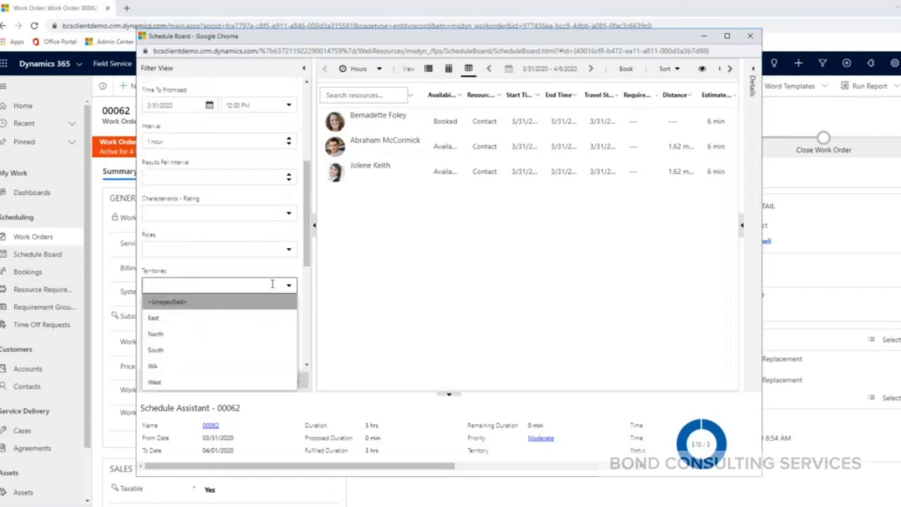